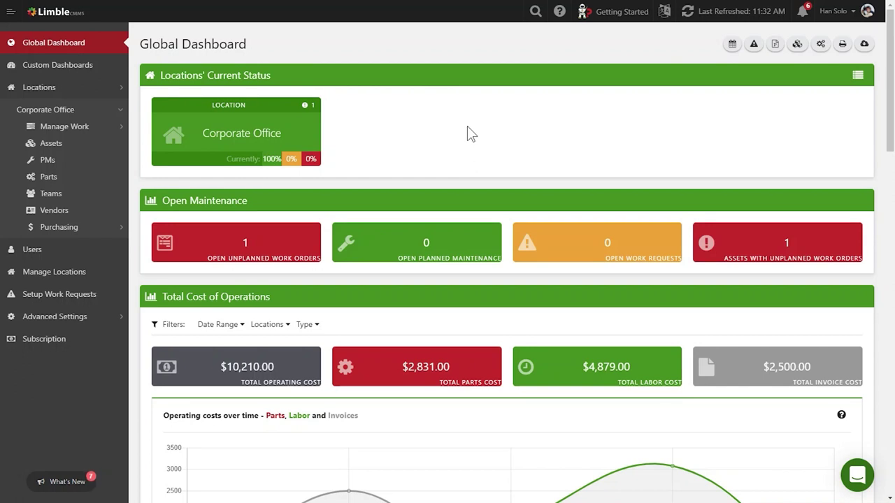
Leave the Global Dashboard for the Custom Dashboards page
{"action": "left_click", "coordinate": [96, 76]}
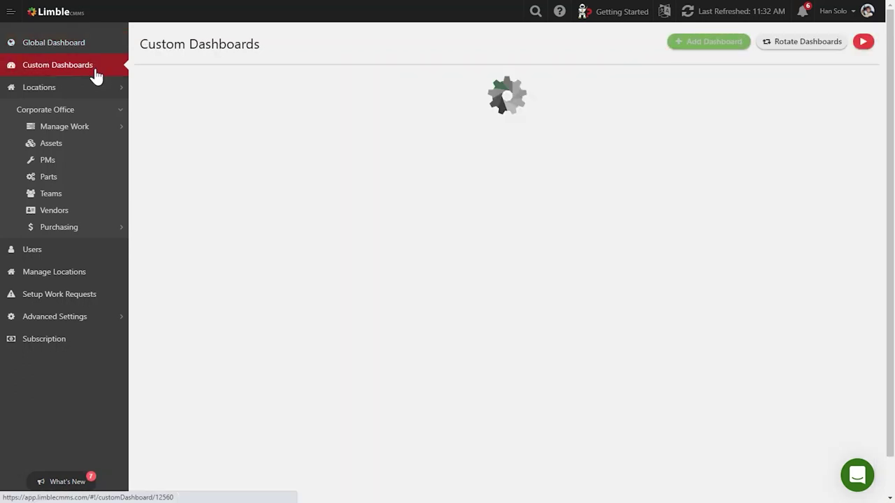
Add a new custom dashboard, rename it 'Team Hours', and start adding its first widget
{"action": "left_click", "coordinate": [710, 48]}
{"action": "left_click", "coordinate": [493, 94]}
{"action": "type", "text": "Team Hours"}
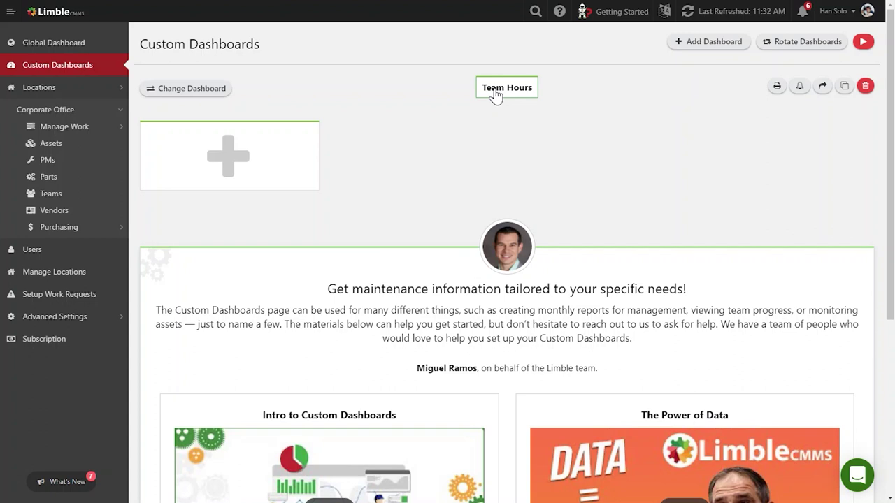
{"action": "left_click", "coordinate": [226, 162]}
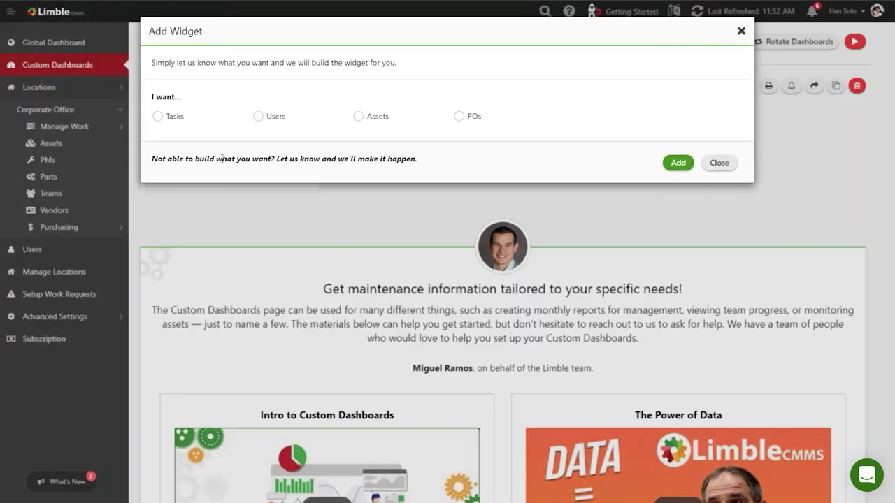
Build a Users pie graph of this week's time spent on tasks, excluding the fourth user
{"action": "left_click", "coordinate": [256, 118]}
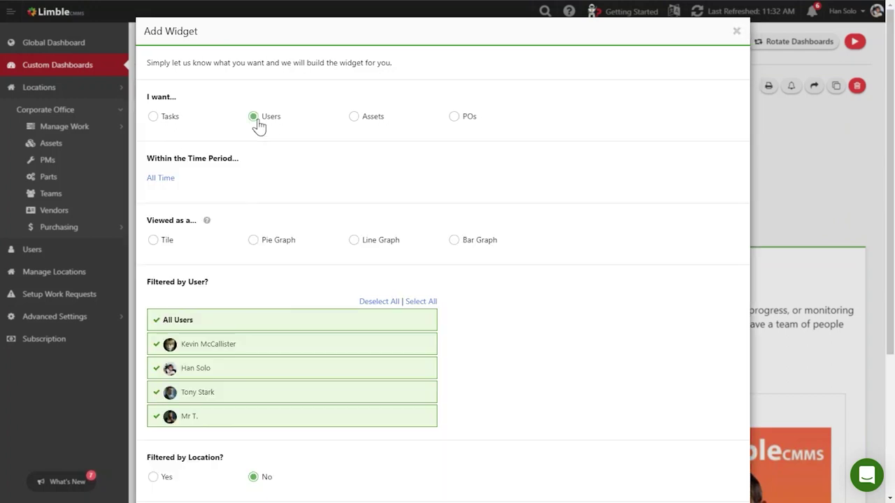
{"action": "left_click", "coordinate": [162, 179]}
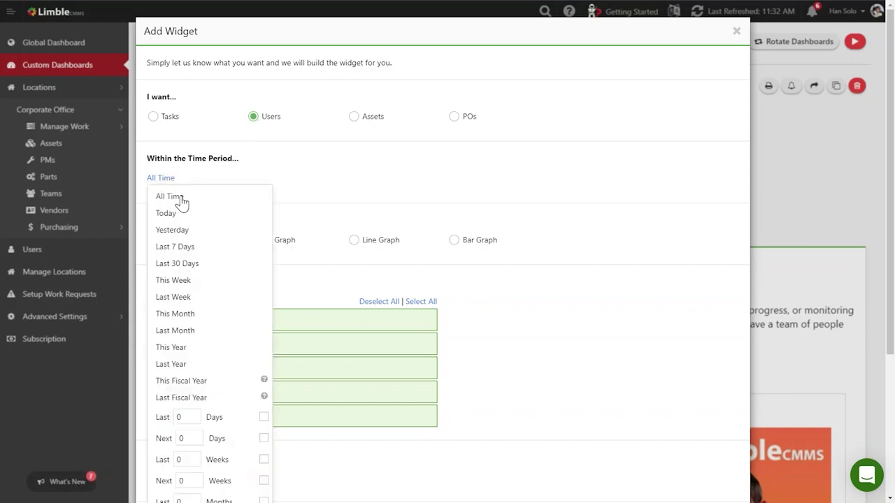
{"action": "left_click", "coordinate": [208, 280]}
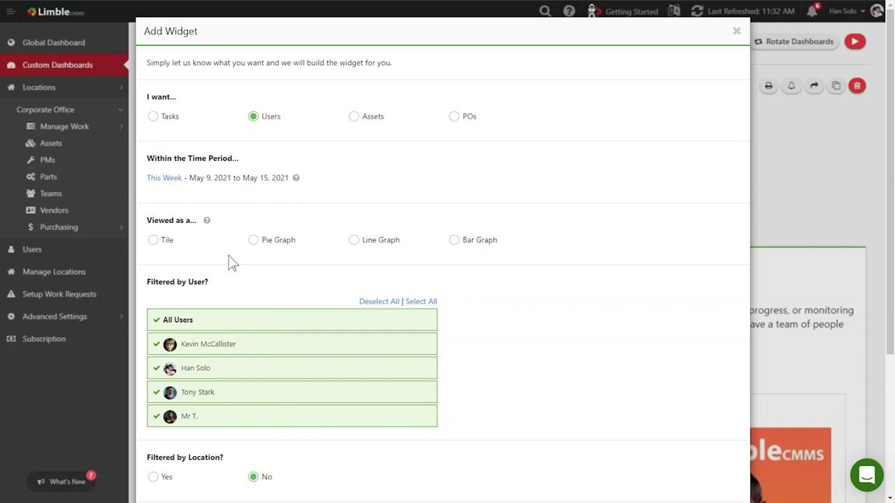
{"action": "left_click", "coordinate": [253, 241]}
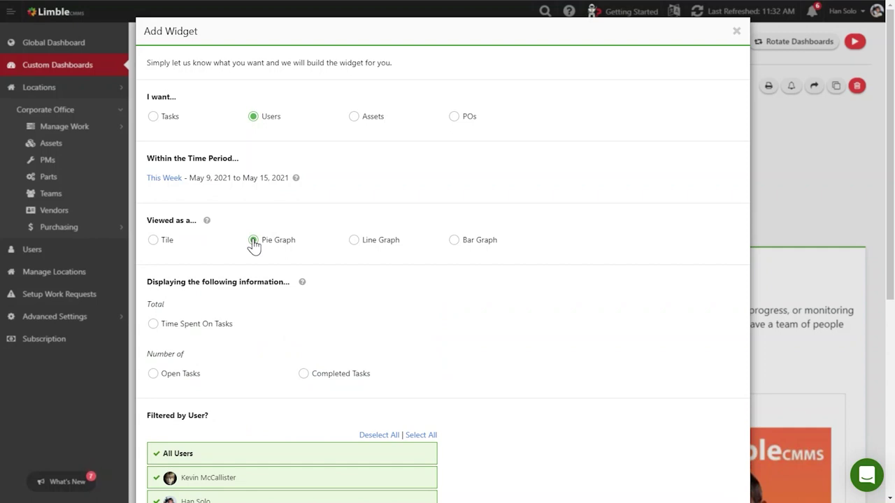
{"action": "left_click", "coordinate": [153, 324]}
{"action": "scroll", "coordinate": [475, 340], "scroll_direction": "down", "scroll_amount": 3}
{"action": "scroll", "coordinate": [478, 340], "scroll_direction": "down", "scroll_amount": 2}
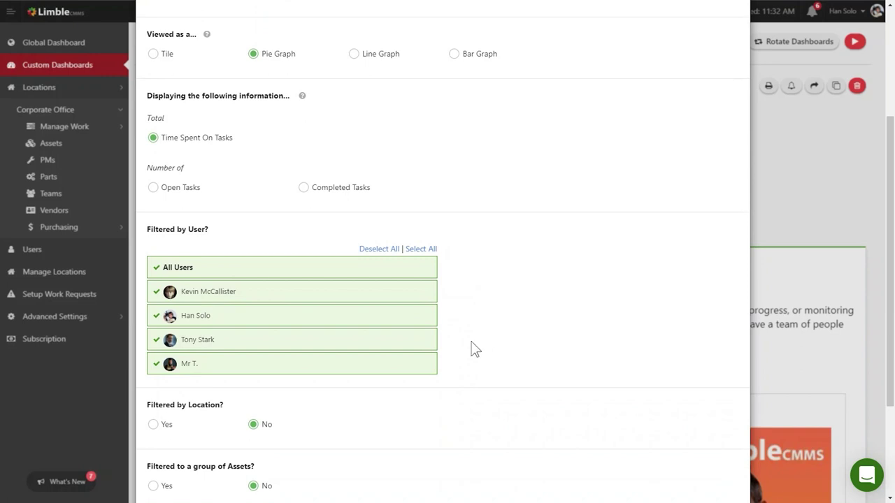
{"action": "left_click", "coordinate": [343, 374]}
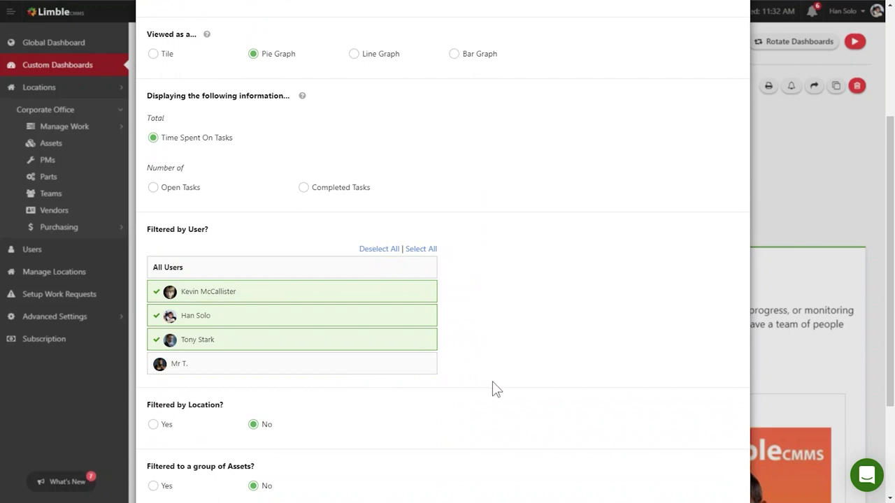
Name the widget 'Hrs Logged this Week (30 required)' and add it to the dashboard
{"action": "scroll", "coordinate": [484, 384], "scroll_direction": "down", "scroll_amount": 3}
{"action": "triple_click", "coordinate": [224, 404]}
{"action": "type", "text": "Hrs Logged this Week (30 required)"}
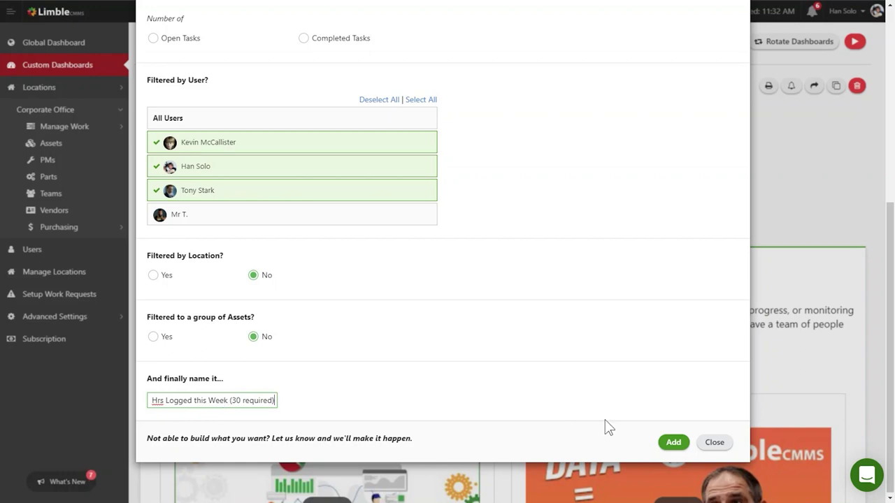
{"action": "left_click", "coordinate": [669, 444]}
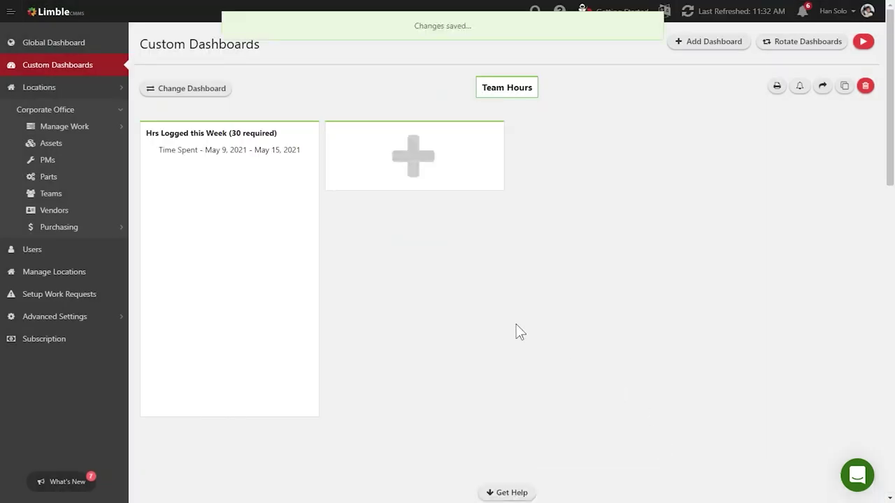
Request a copy of the Hrs Logged this Week pie chart widget
{"action": "mouse_move", "coordinate": [219, 215]}
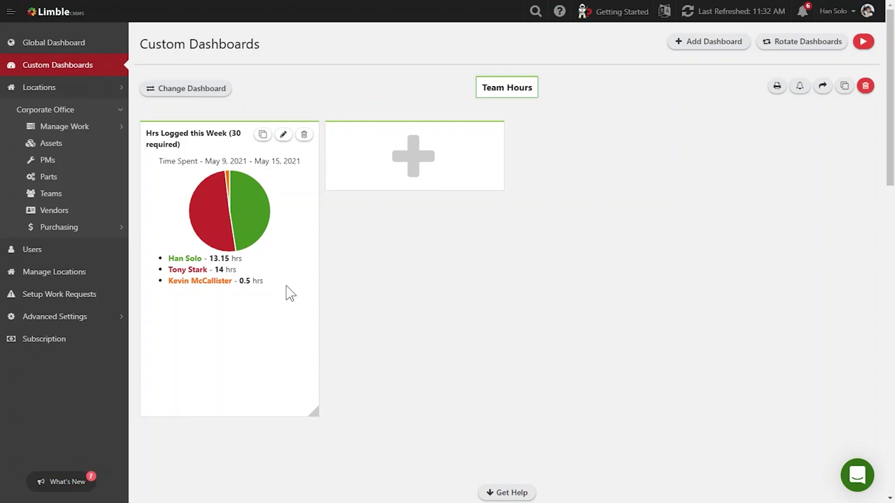
{"action": "left_click", "coordinate": [262, 135]}
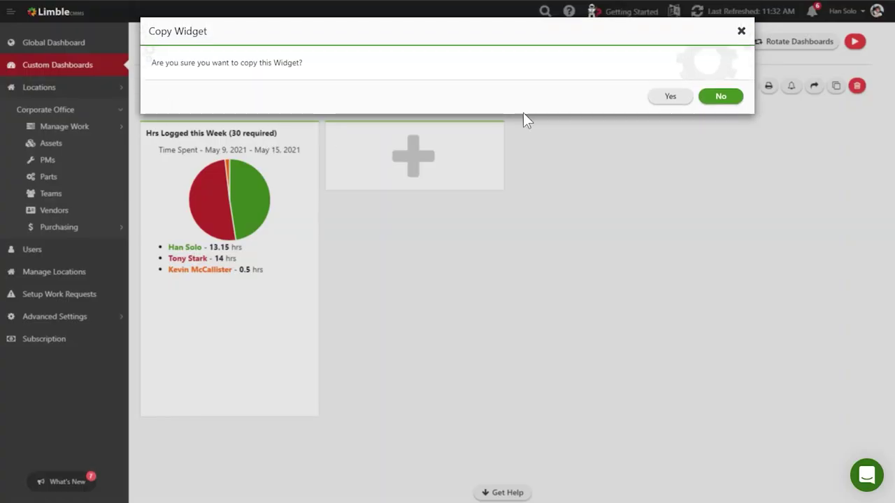
Confirm the copy and set the copied widget's period to Last 6 Weeks
{"action": "left_click", "coordinate": [667, 98]}
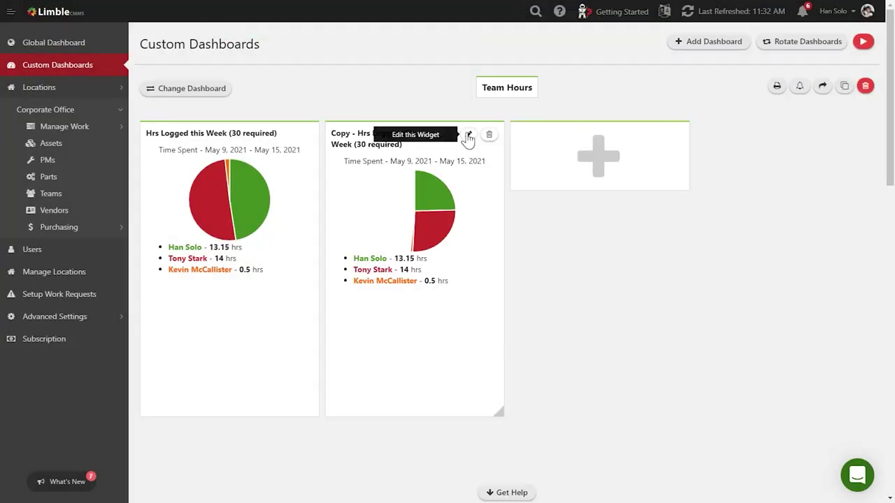
{"action": "left_click", "coordinate": [468, 136]}
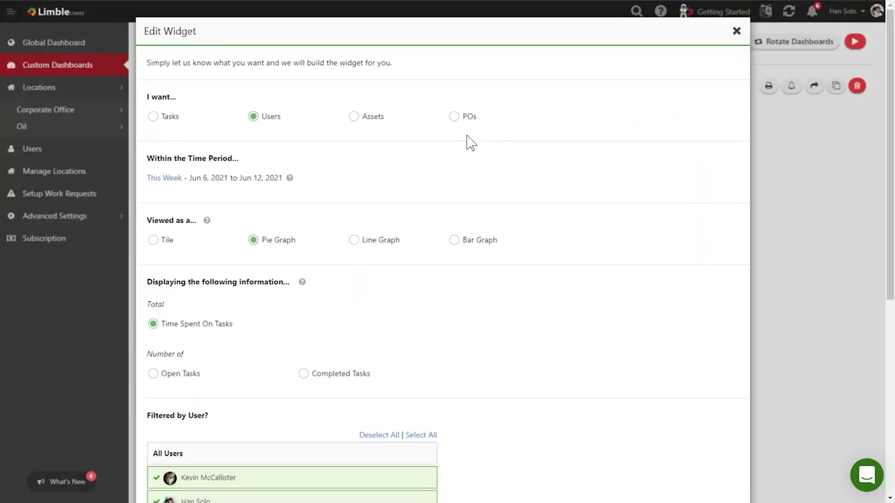
{"action": "left_click", "coordinate": [165, 183]}
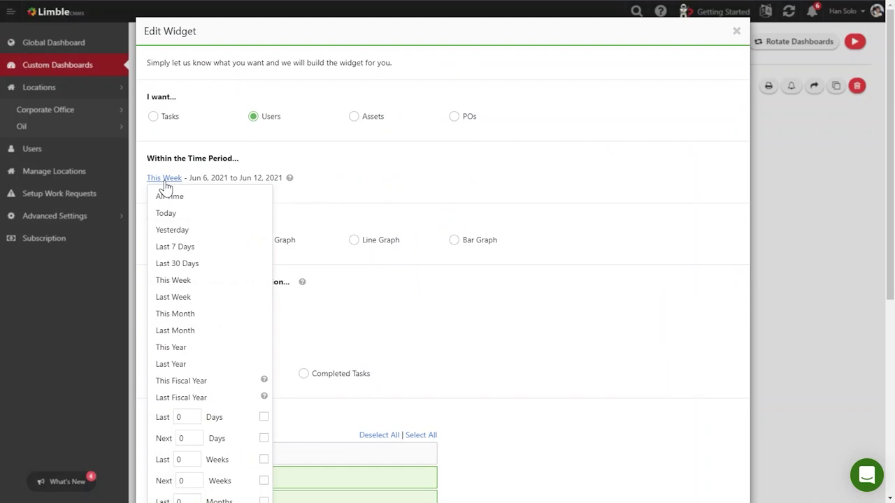
{"action": "left_click", "coordinate": [196, 455]}
{"action": "left_click", "coordinate": [263, 459]}
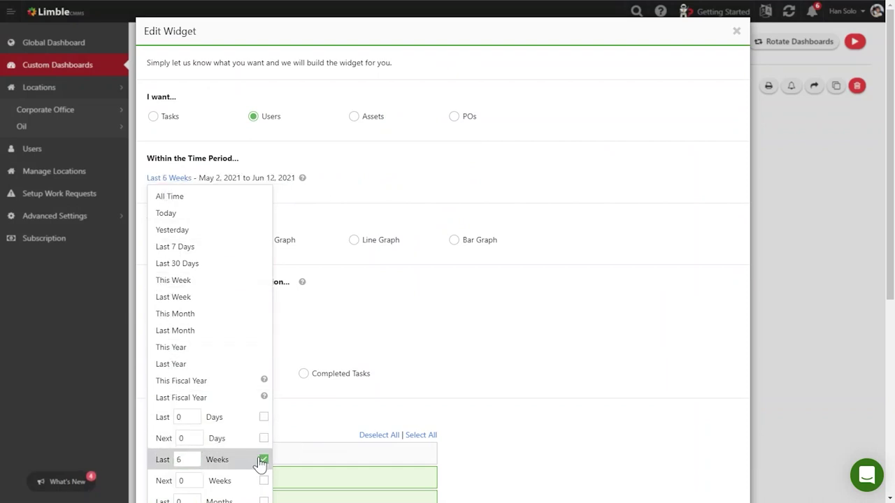
{"action": "scroll", "coordinate": [252, 448], "scroll_direction": "down", "scroll_amount": 2}
{"action": "scroll", "coordinate": [240, 425], "scroll_direction": "down", "scroll_amount": 1}
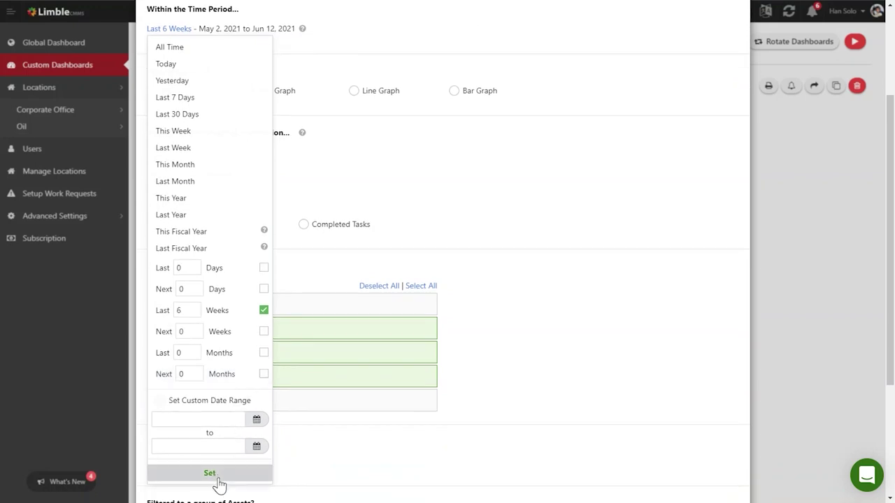
{"action": "left_click", "coordinate": [300, 465]}
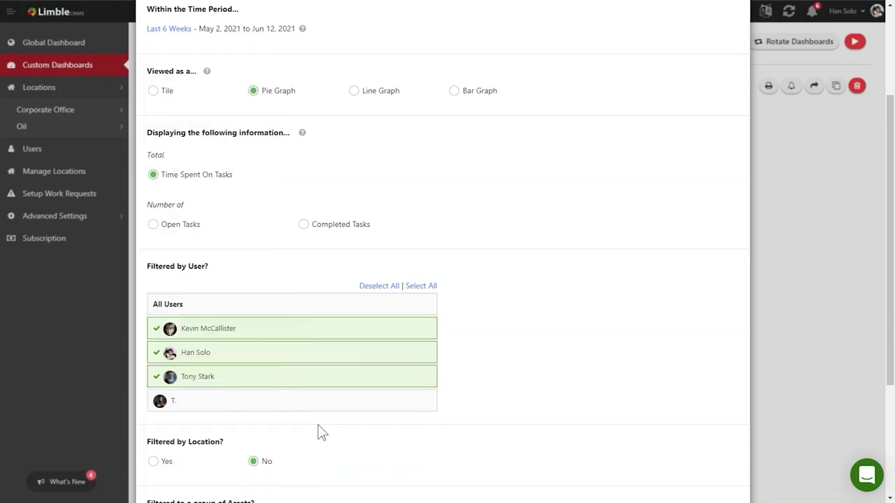
Make the copy a bar graph of total time spent, split by week
{"action": "left_click", "coordinate": [456, 92]}
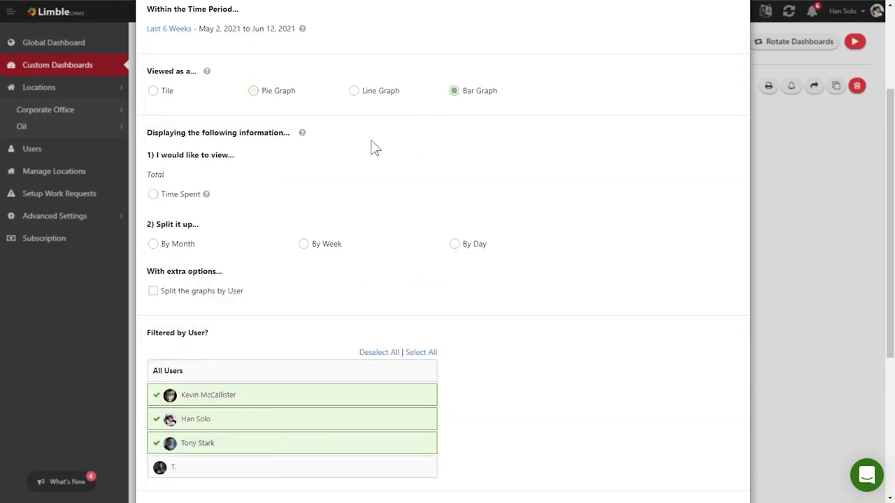
{"action": "left_click", "coordinate": [154, 195]}
{"action": "left_click", "coordinate": [305, 252]}
{"action": "scroll", "coordinate": [326, 272], "scroll_direction": "down", "scroll_amount": 2}
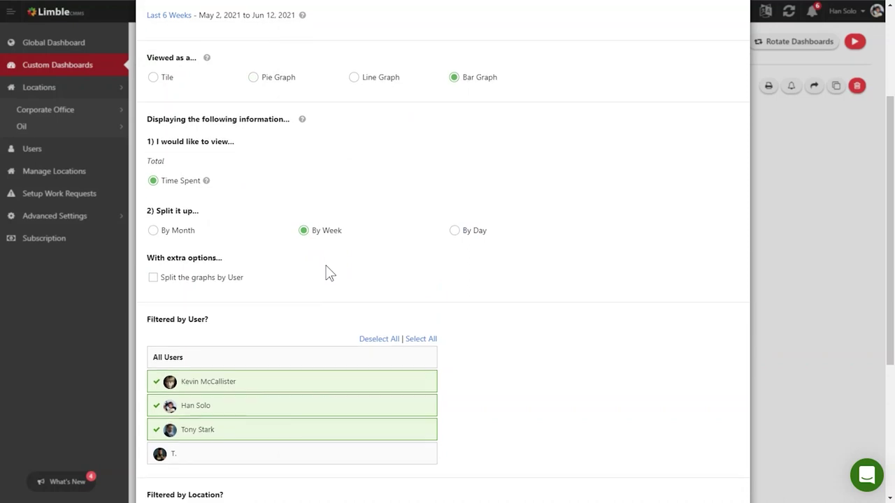
{"action": "scroll", "coordinate": [326, 272], "scroll_direction": "down", "scroll_amount": 4}
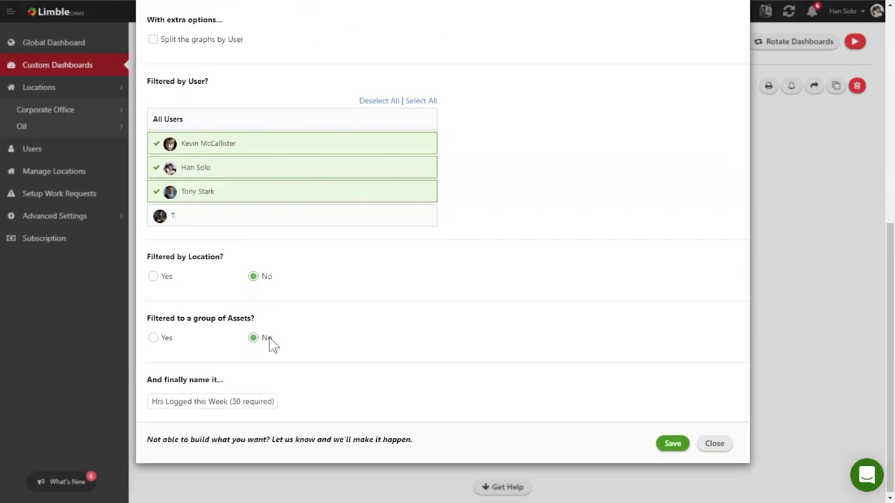
Rename it 'Total Hours Logged by the Team', save, widen it, and request another copy
{"action": "triple_click", "coordinate": [245, 392]}
{"action": "type", "text": "Total Hour"}
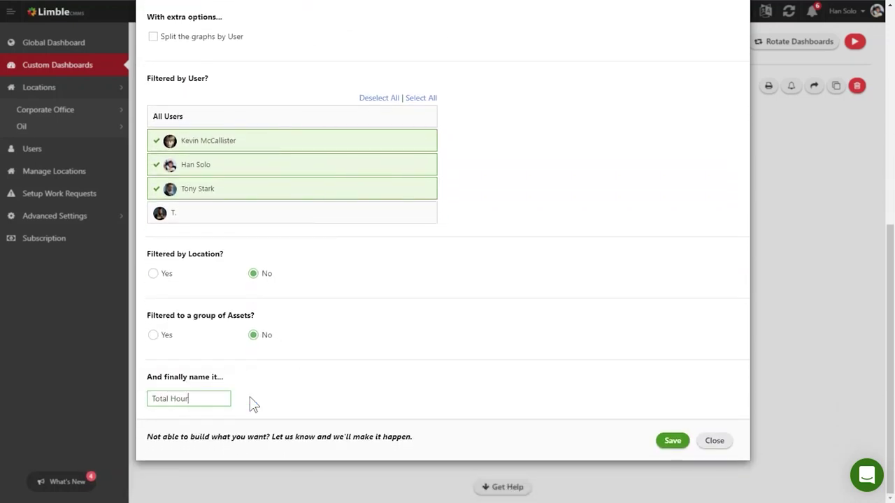
{"action": "type", "text": "s Logged by the Team"}
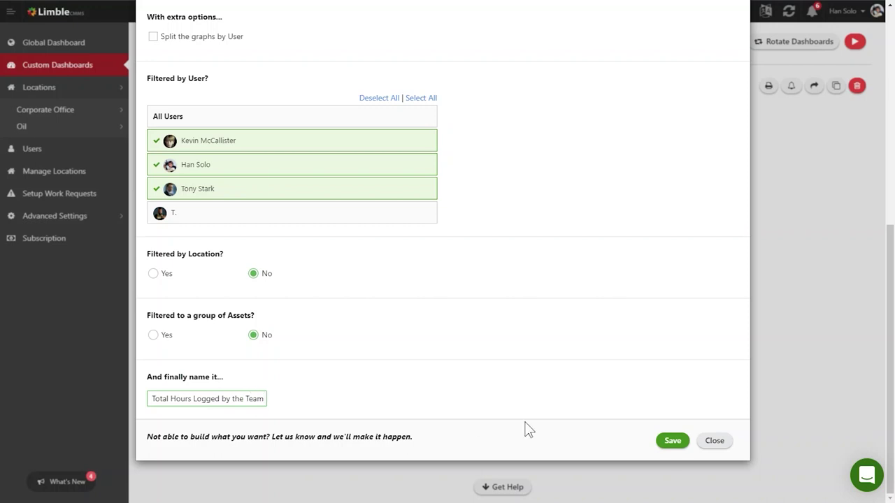
{"action": "left_click", "coordinate": [672, 442]}
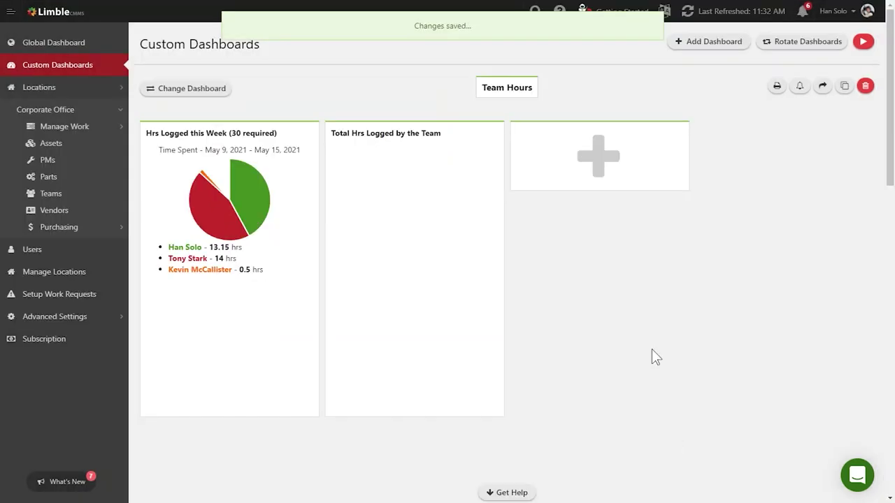
{"action": "left_click_drag", "start_coordinate": [500, 411], "coordinate": [685, 411]}
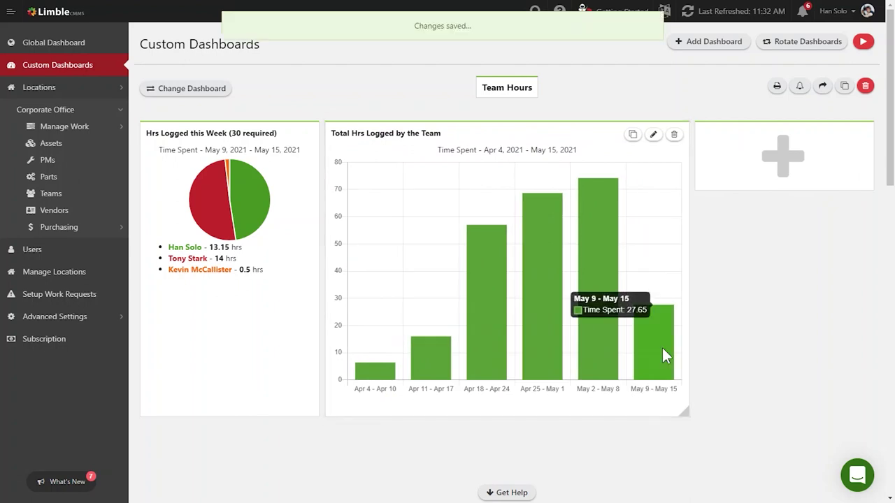
{"action": "left_click", "coordinate": [632, 136]}
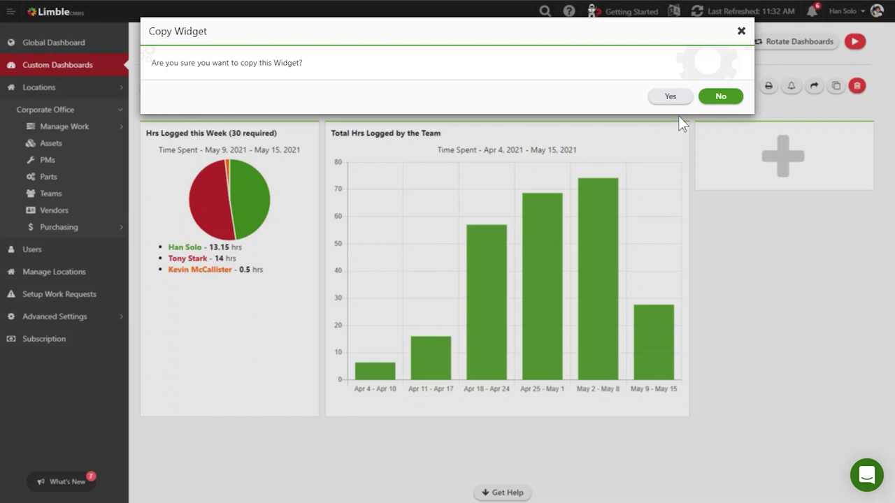
Confirm the copy and make it a weekly time-spent line graph split by user
{"action": "left_click", "coordinate": [670, 96]}
{"action": "scroll", "coordinate": [601, 279], "scroll_direction": "down", "scroll_amount": 3}
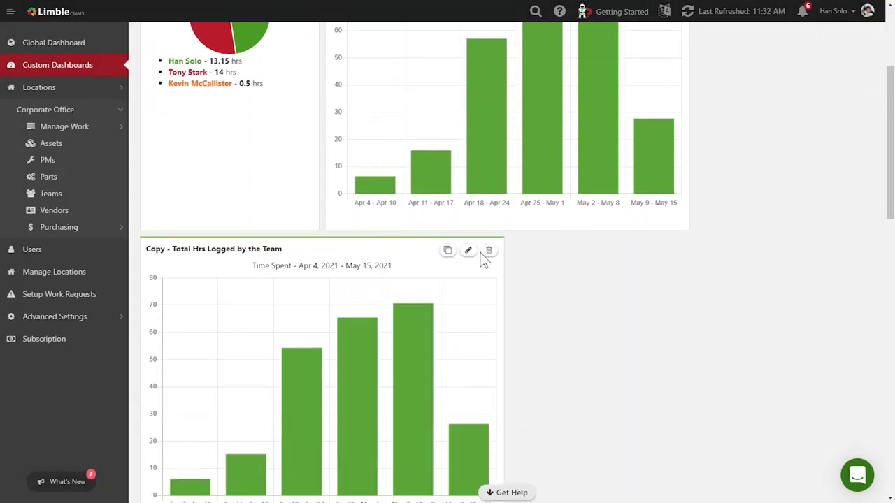
{"action": "left_click", "coordinate": [468, 251]}
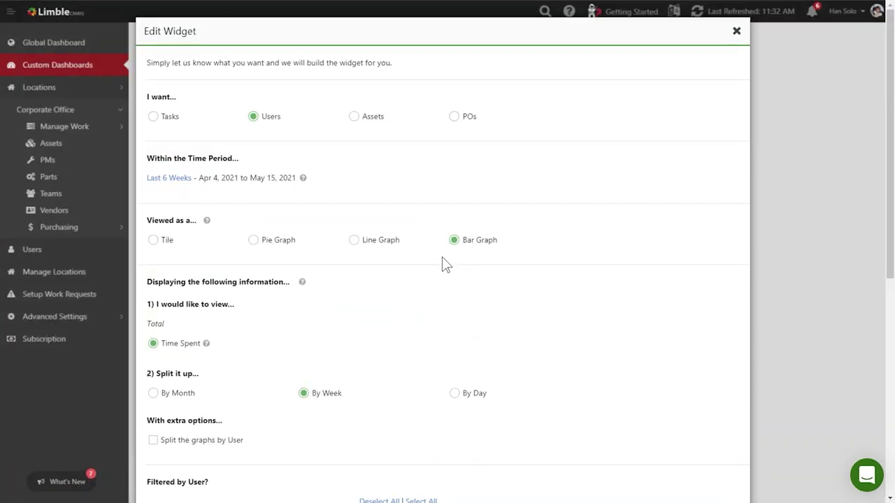
{"action": "left_click", "coordinate": [365, 244]}
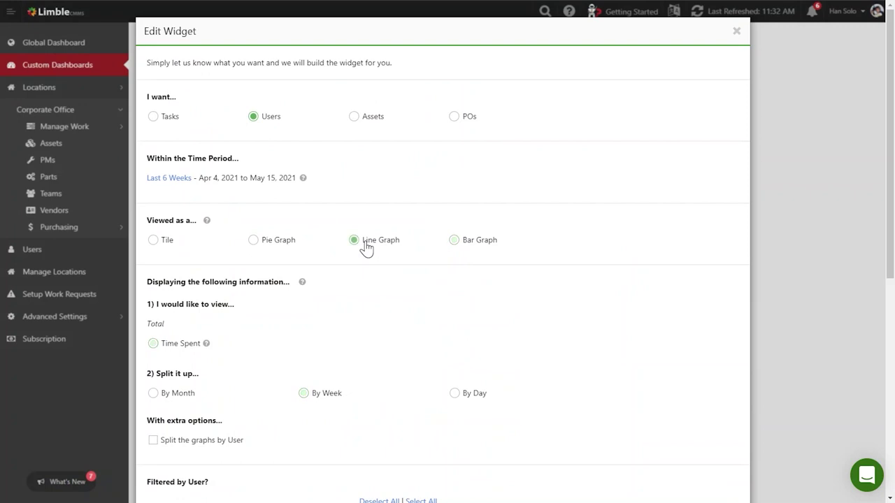
{"action": "left_click", "coordinate": [171, 343]}
{"action": "left_click", "coordinate": [302, 397]}
{"action": "left_click", "coordinate": [154, 441]}
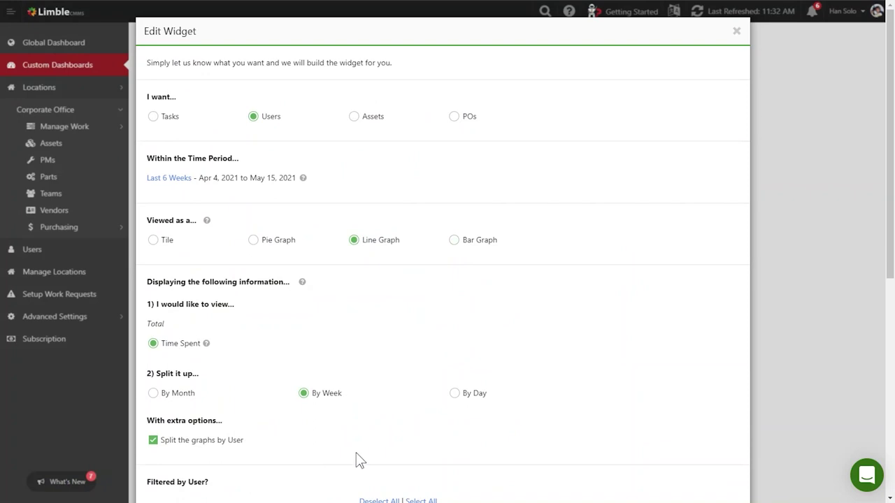
Rename the copied widget 'Hrs Logged Per Person' and save it
{"action": "scroll", "coordinate": [356, 455], "scroll_direction": "down", "scroll_amount": 2}
{"action": "scroll", "coordinate": [389, 418], "scroll_direction": "down", "scroll_amount": 3}
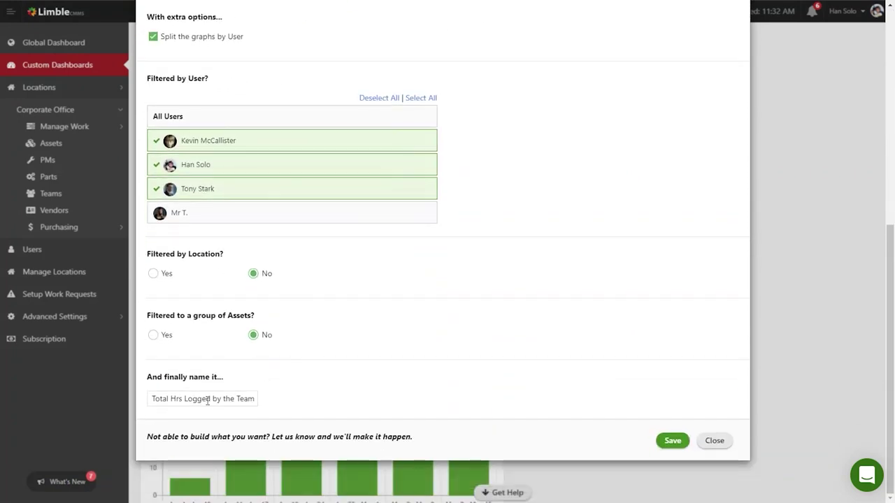
{"action": "triple_click", "coordinate": [203, 399]}
{"action": "type", "text": "Hrs"}
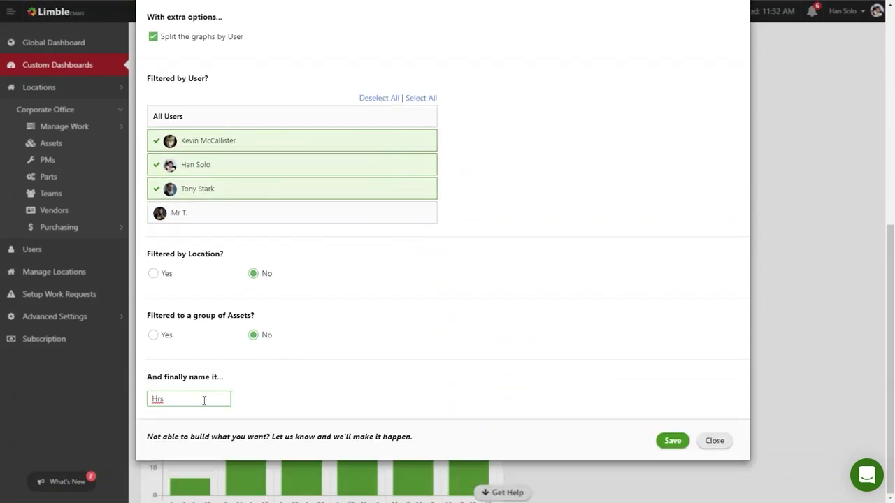
{"action": "type", "text": " Logged Per Person"}
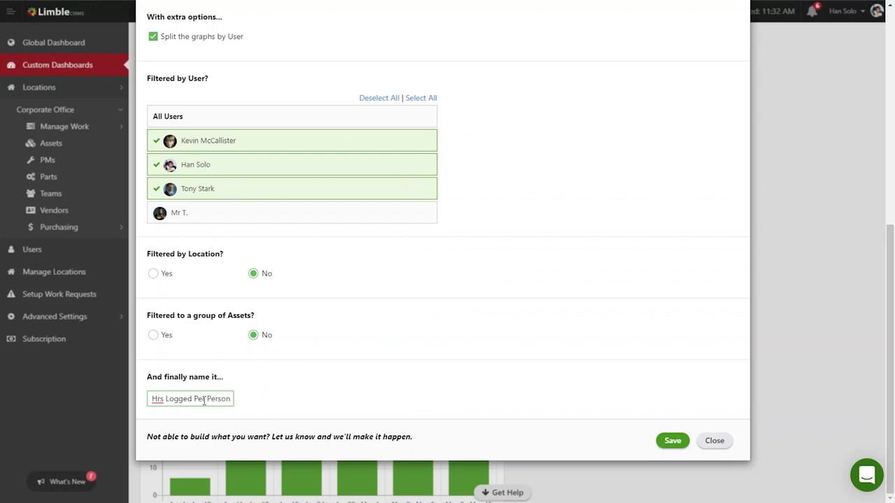
{"action": "left_click", "coordinate": [676, 442]}
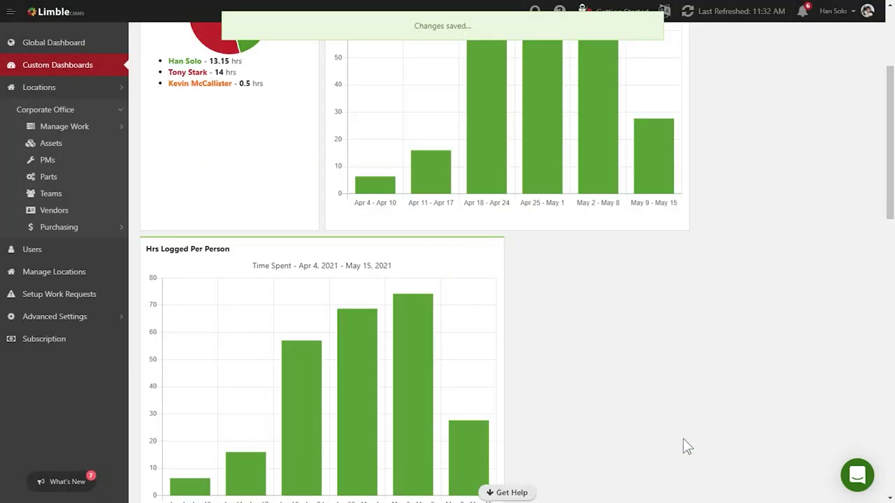
{"action": "scroll", "coordinate": [559, 391], "scroll_direction": "down", "scroll_amount": 2}
{"action": "mouse_move", "coordinate": [422, 340]}
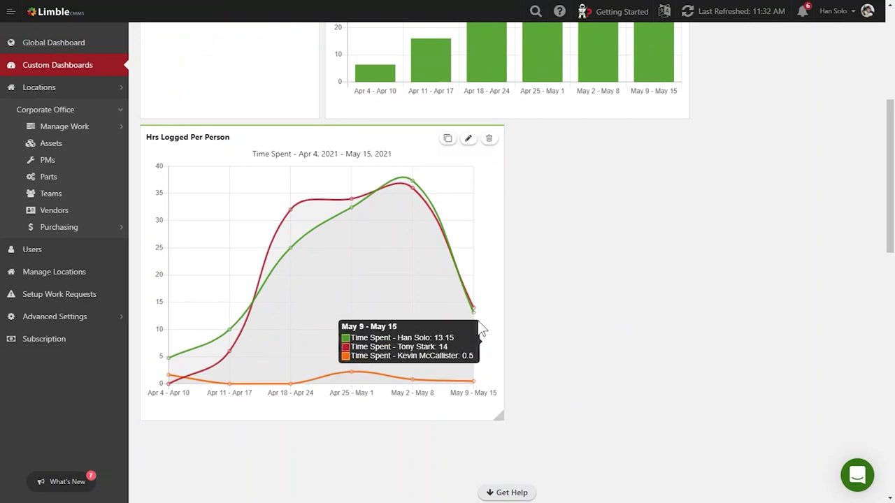
{"action": "scroll", "coordinate": [757, 294], "scroll_direction": "up", "scroll_amount": 5}
{"action": "scroll", "coordinate": [758, 295], "scroll_direction": "up", "scroll_amount": 1}
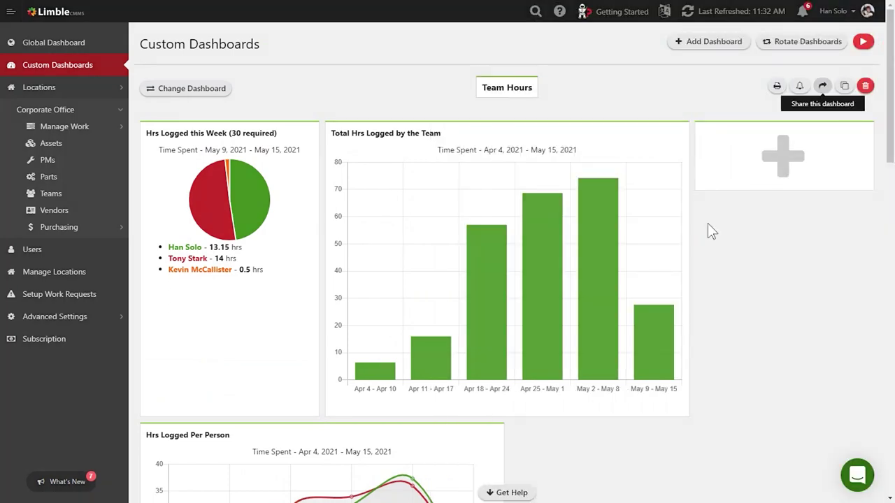
{"action": "left_click", "coordinate": [820, 86]}
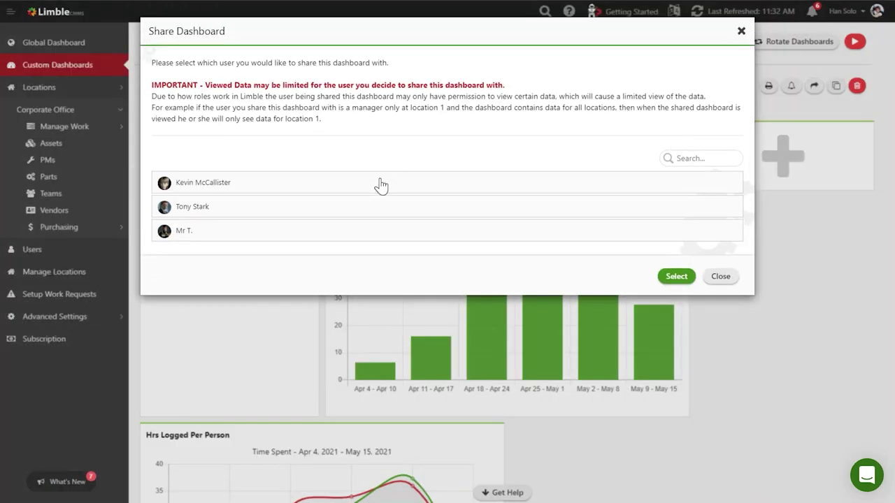
Choose all three listed users as recipients of the Team Hours dashboard and confirm
{"action": "left_click", "coordinate": [381, 190]}
{"action": "left_click", "coordinate": [393, 213]}
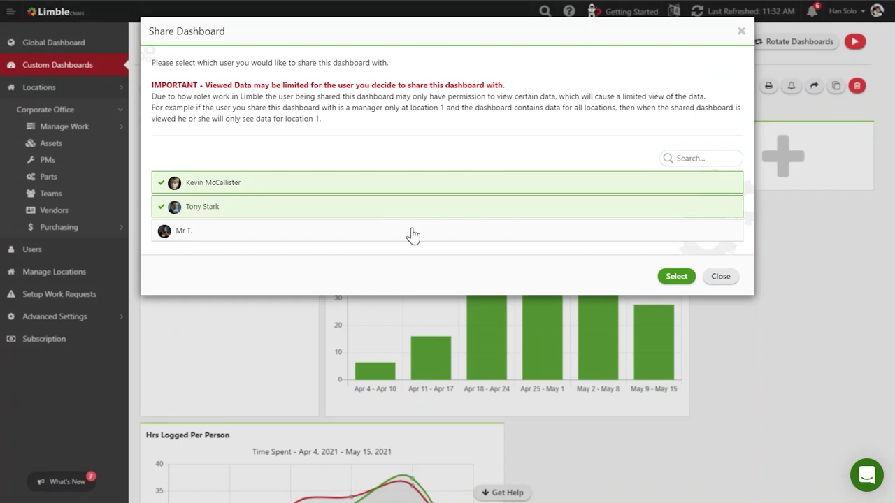
{"action": "left_click", "coordinate": [413, 233]}
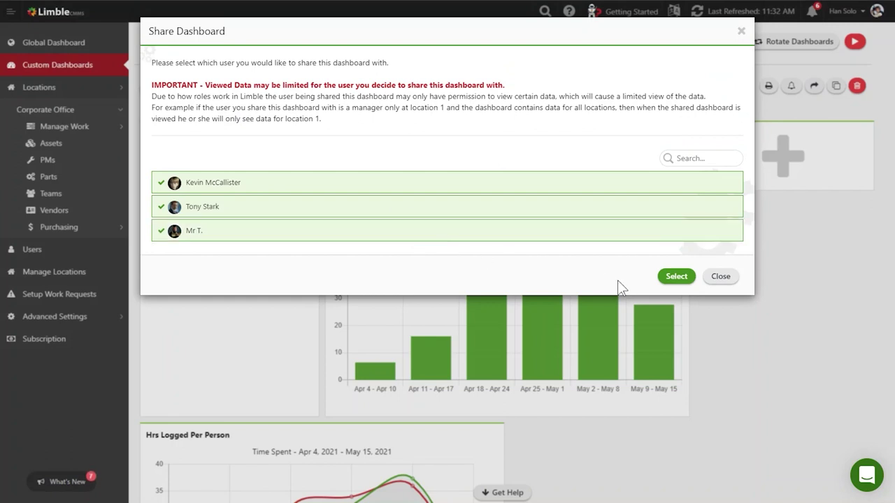
{"action": "left_click", "coordinate": [674, 277]}
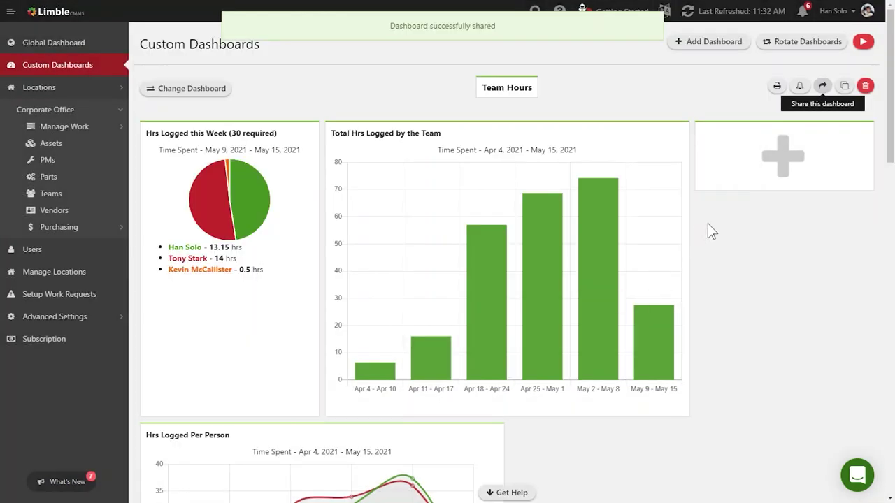